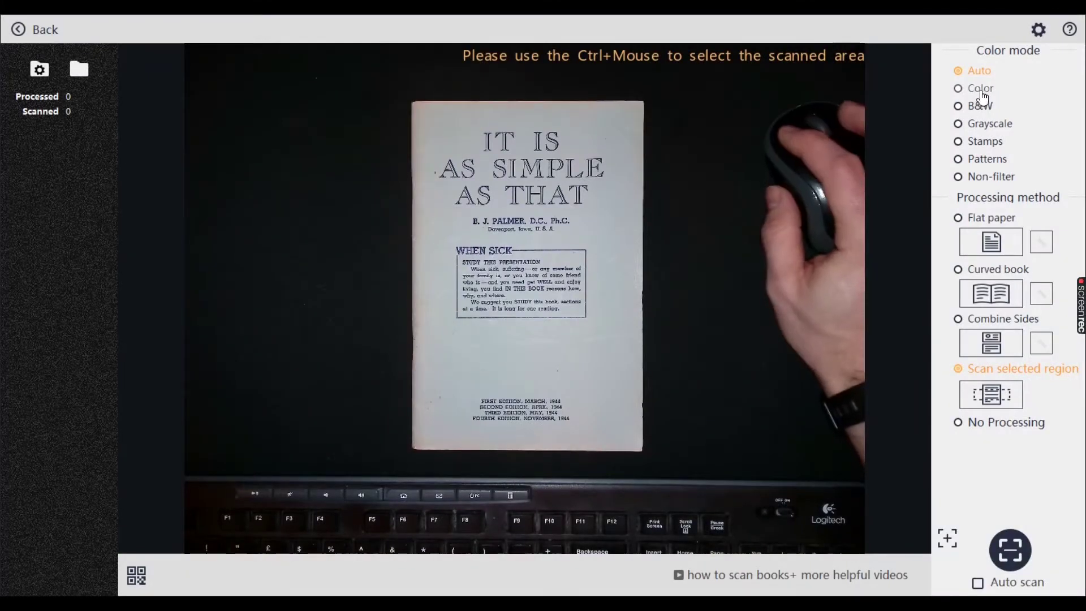
Step: Autofocus and scan the booklet's front cover in Color mode with Flat paper processing, and check the full-size scan
click(991, 240)
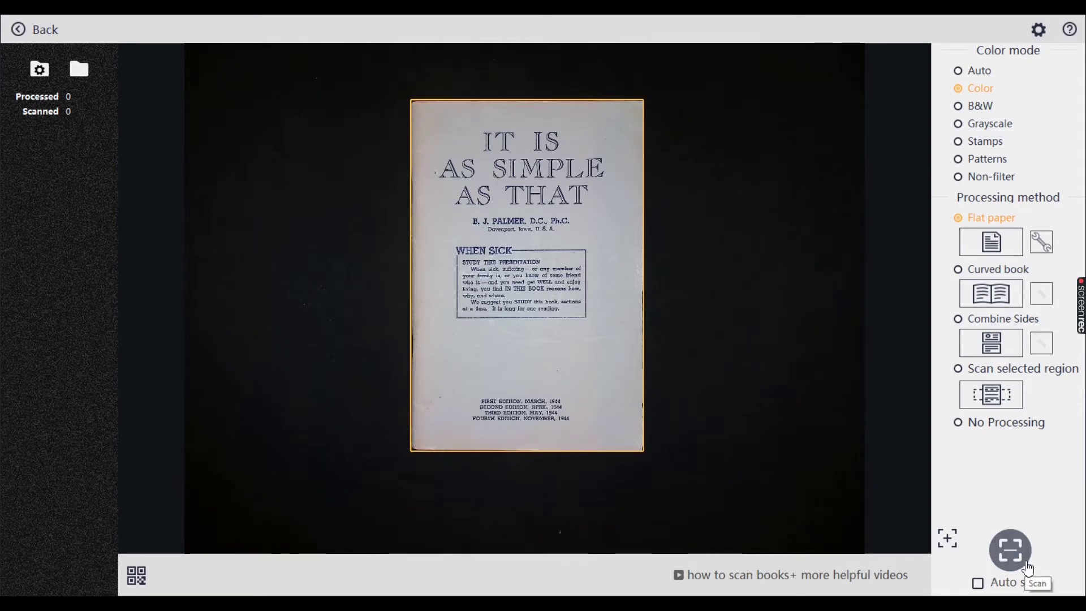
click(957, 546)
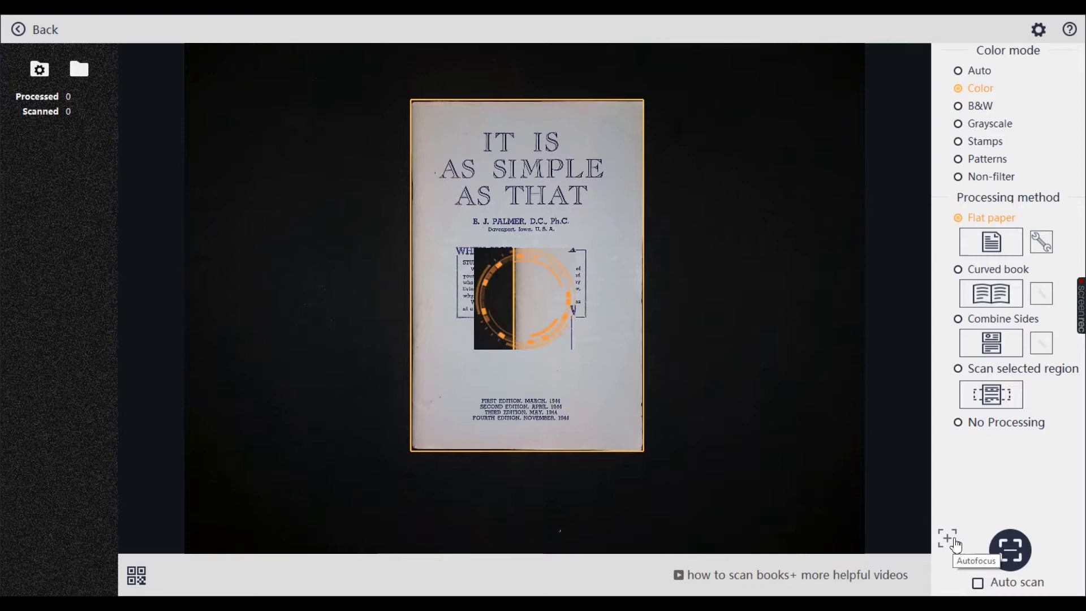
click(1008, 564)
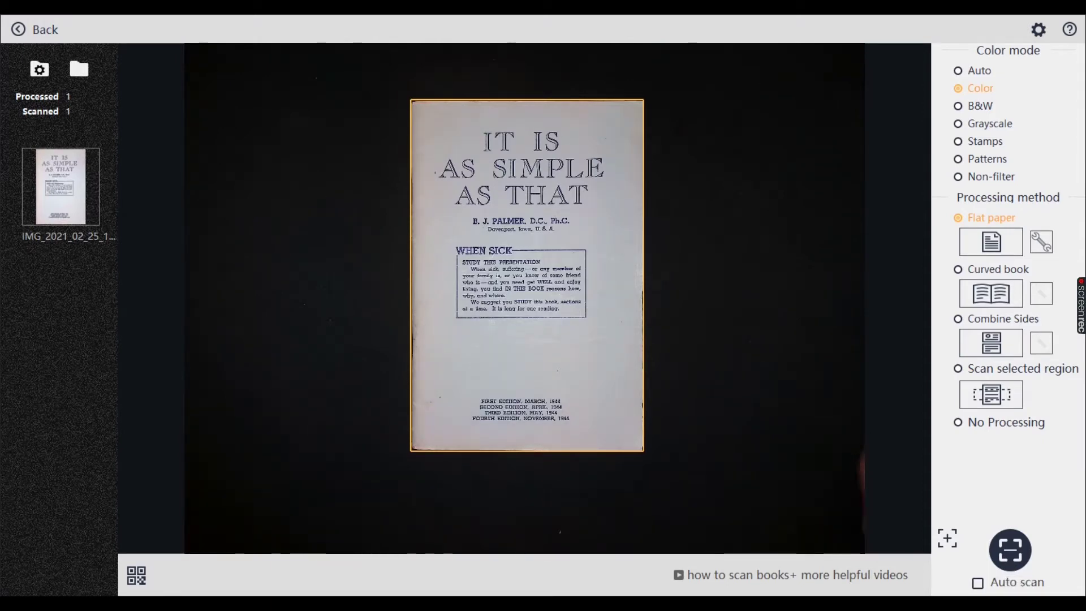
double_click(74, 170)
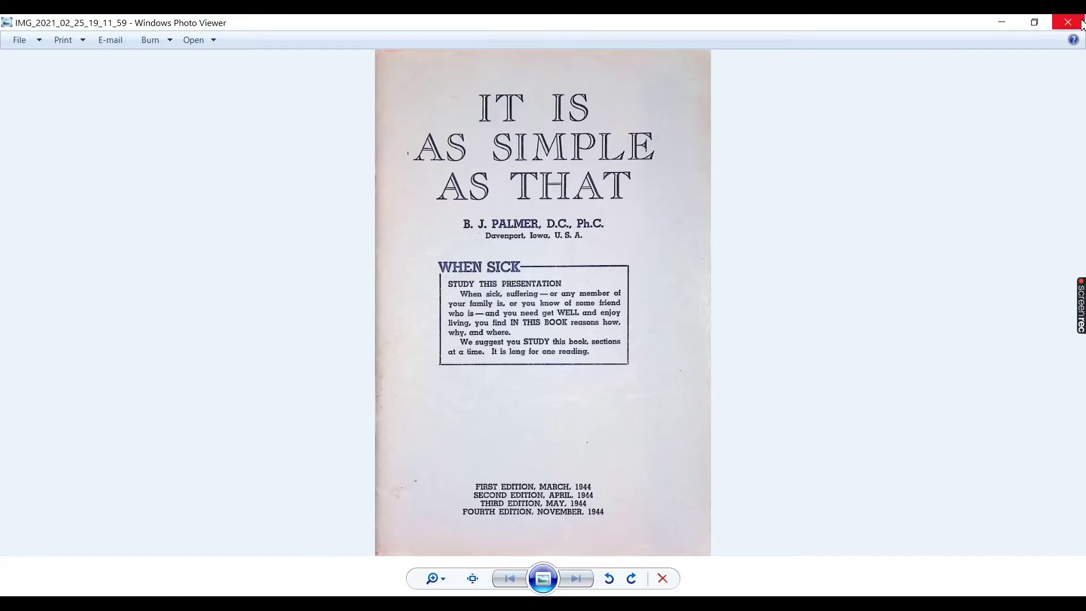
click(1082, 22)
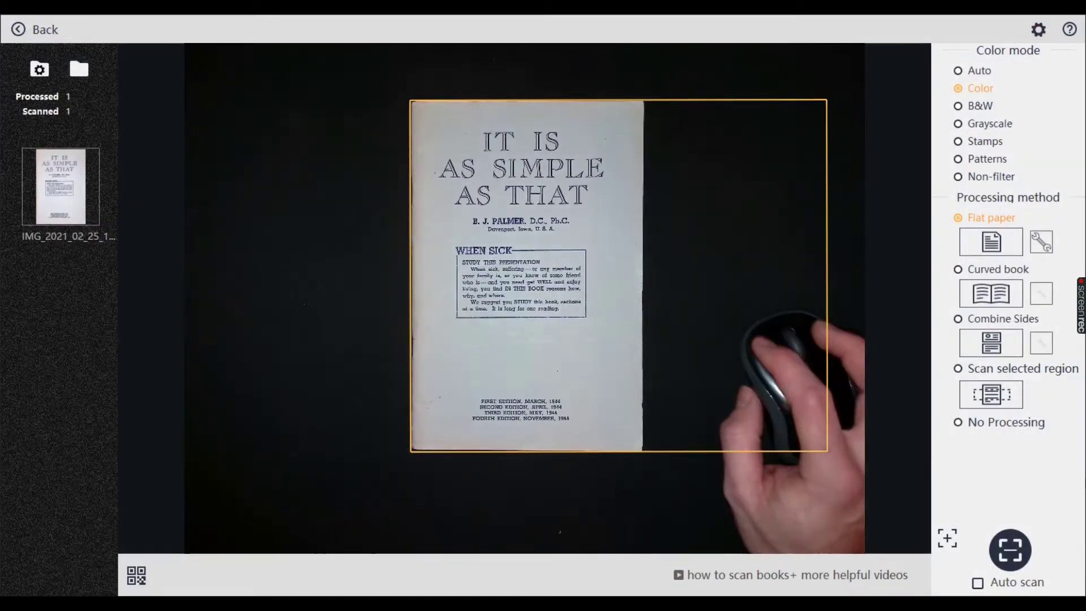
Step: Set Curved book processing with B&W color mode, autofocus, and scan the opening spreads up to pages 4 and 5
click(1002, 271)
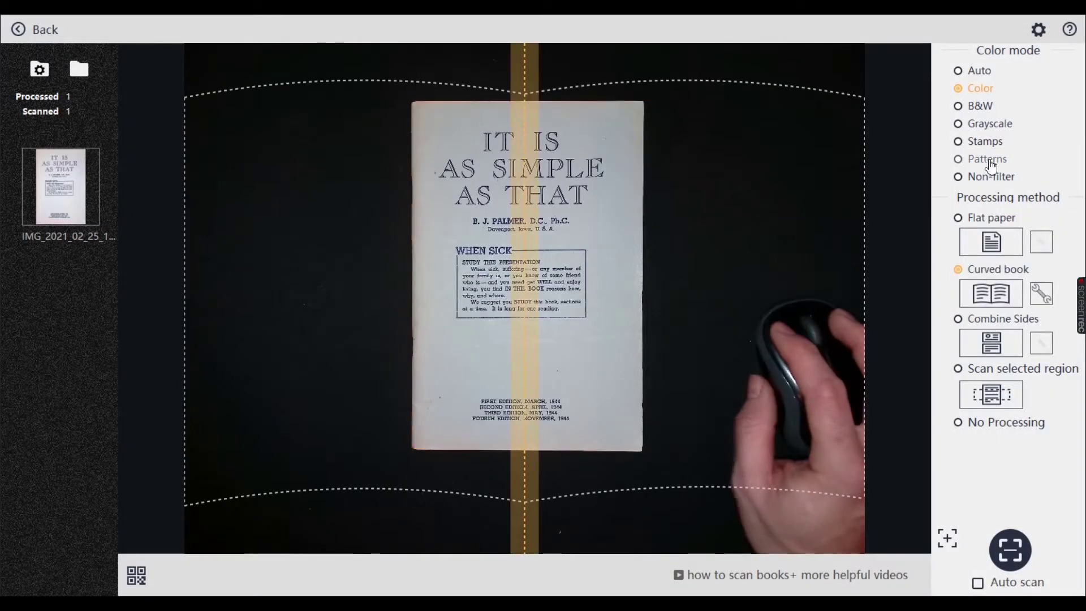
click(982, 107)
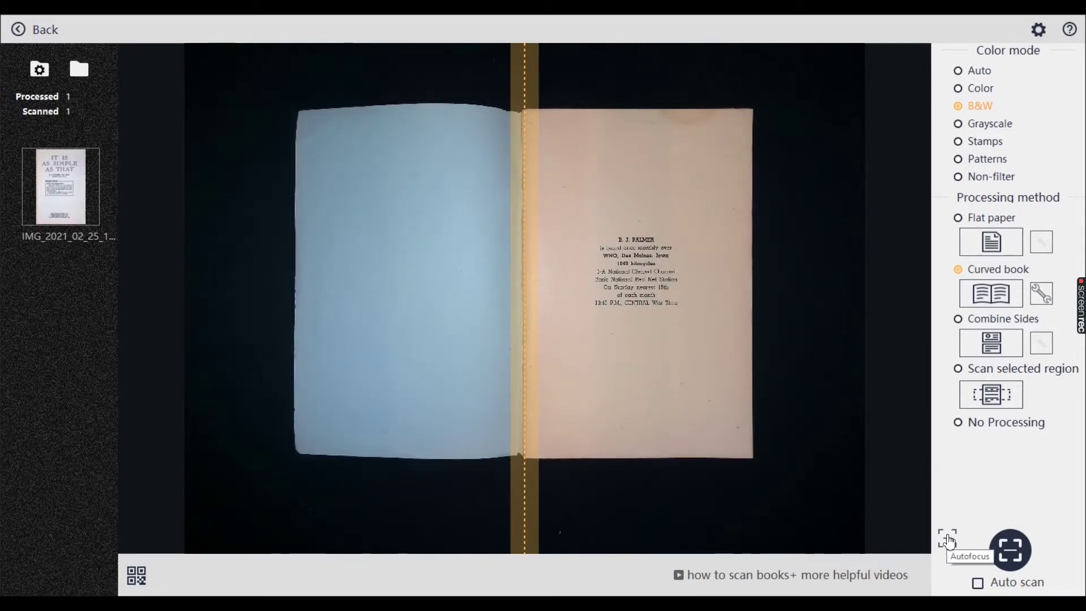
click(955, 557)
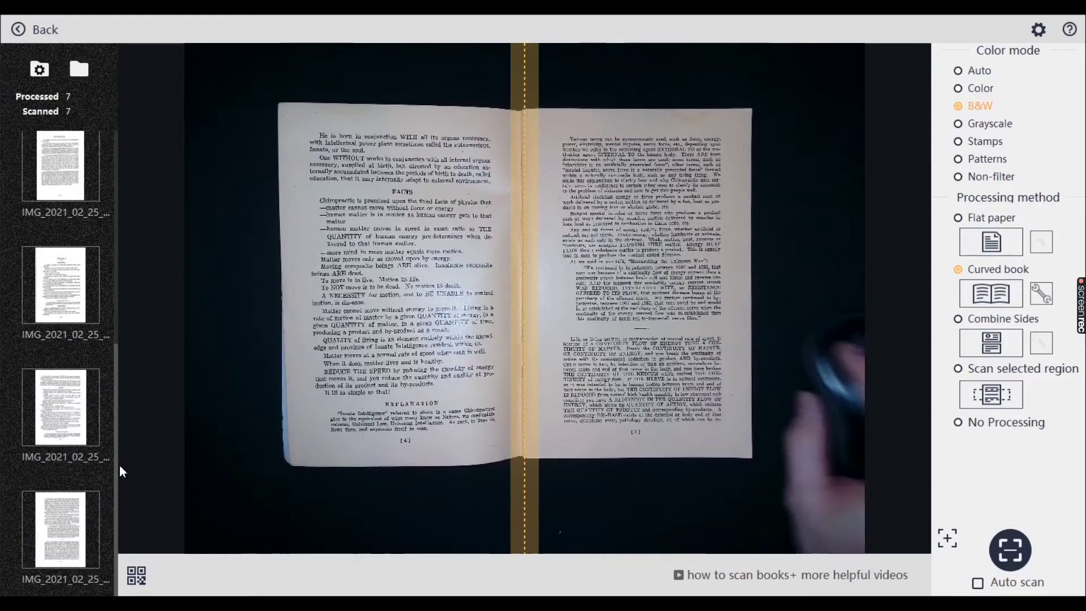
Step: Review the full-size scans of pages 3, 4 and 5 and check their text quality and flattening
double_click(68, 427)
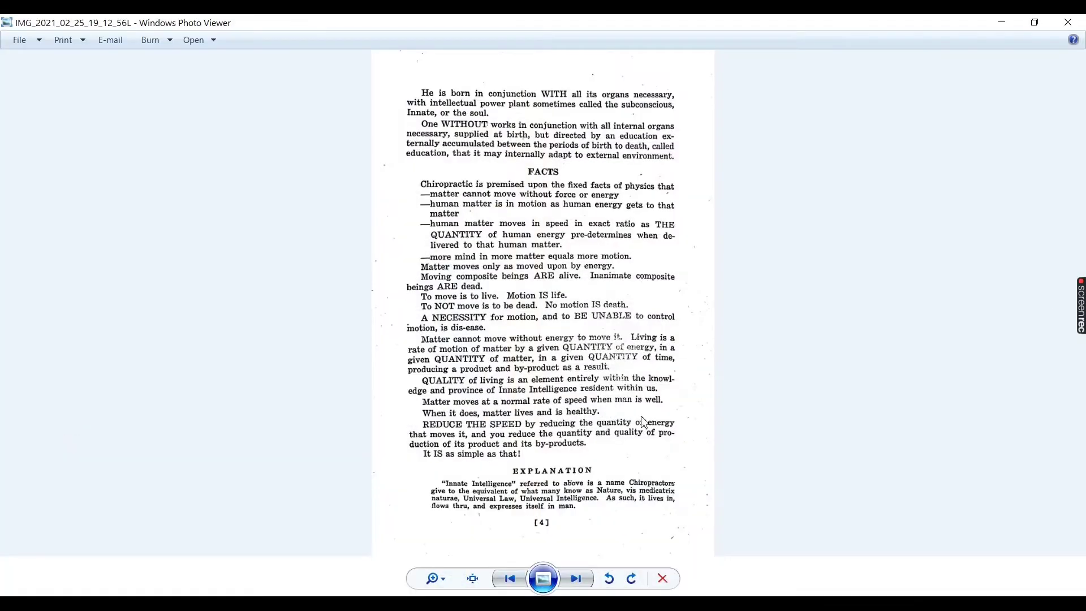
click(525, 586)
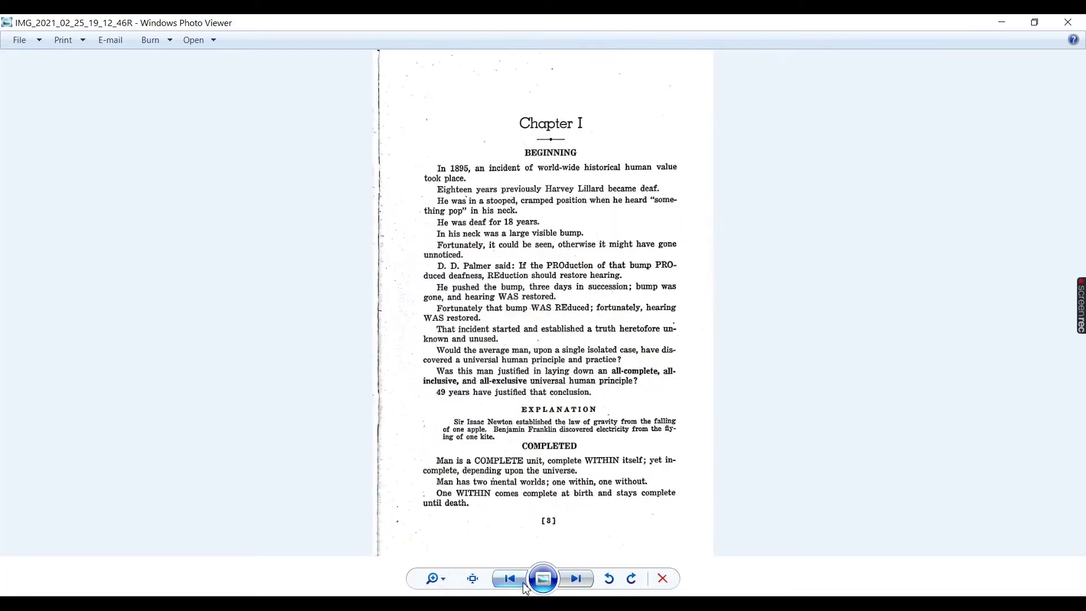
click(576, 580)
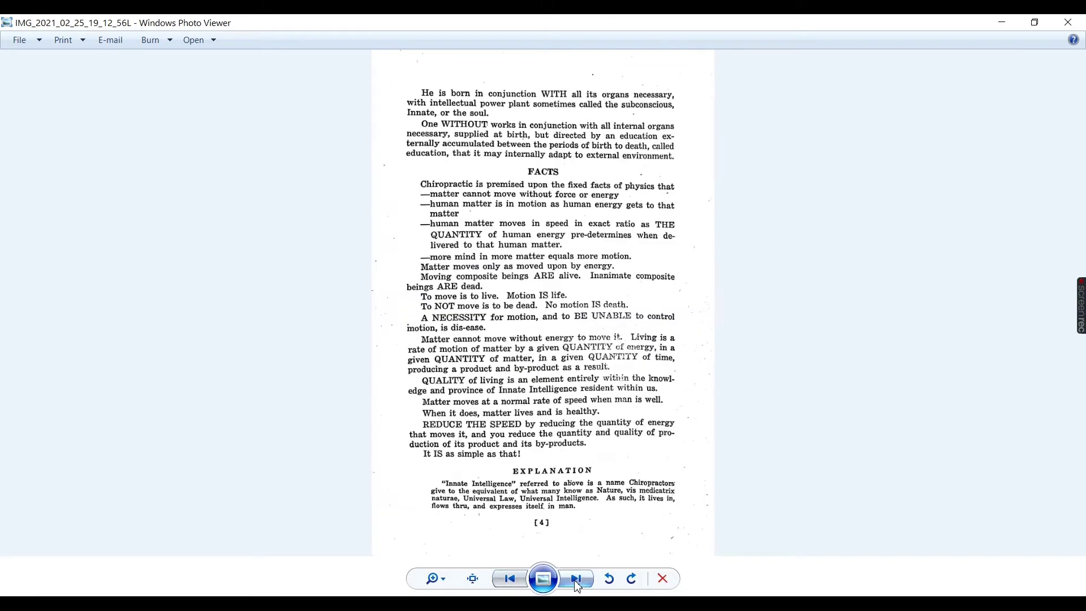
click(576, 581)
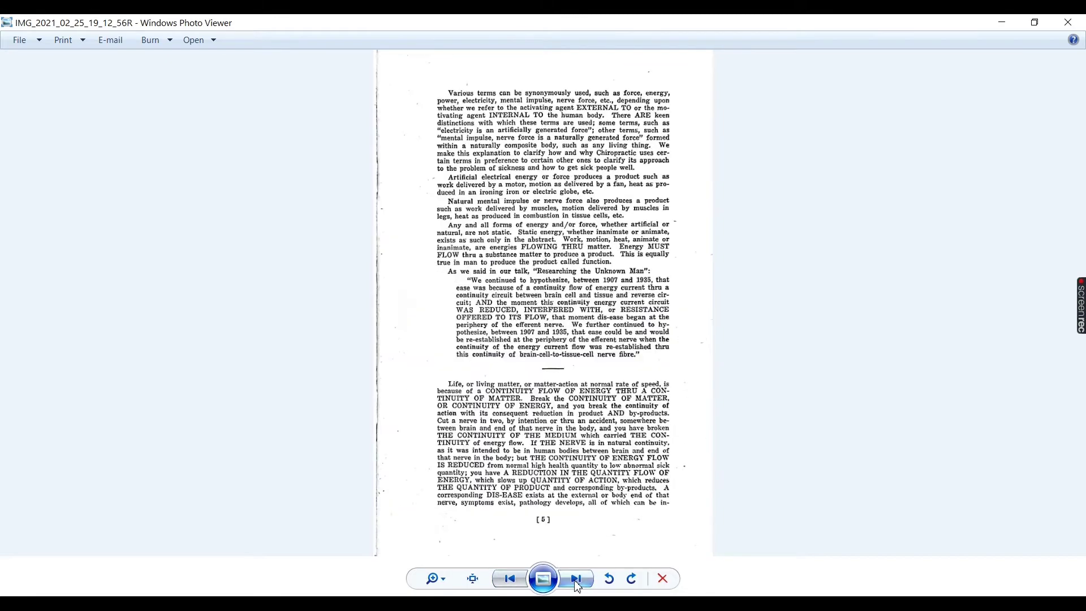
click(1080, 23)
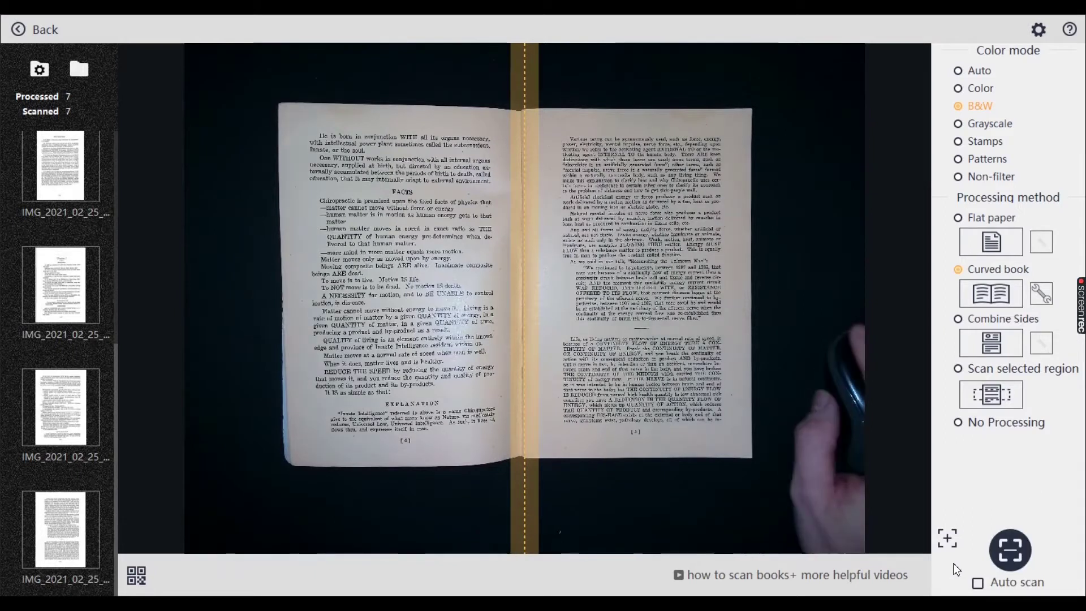
double_click(54, 519)
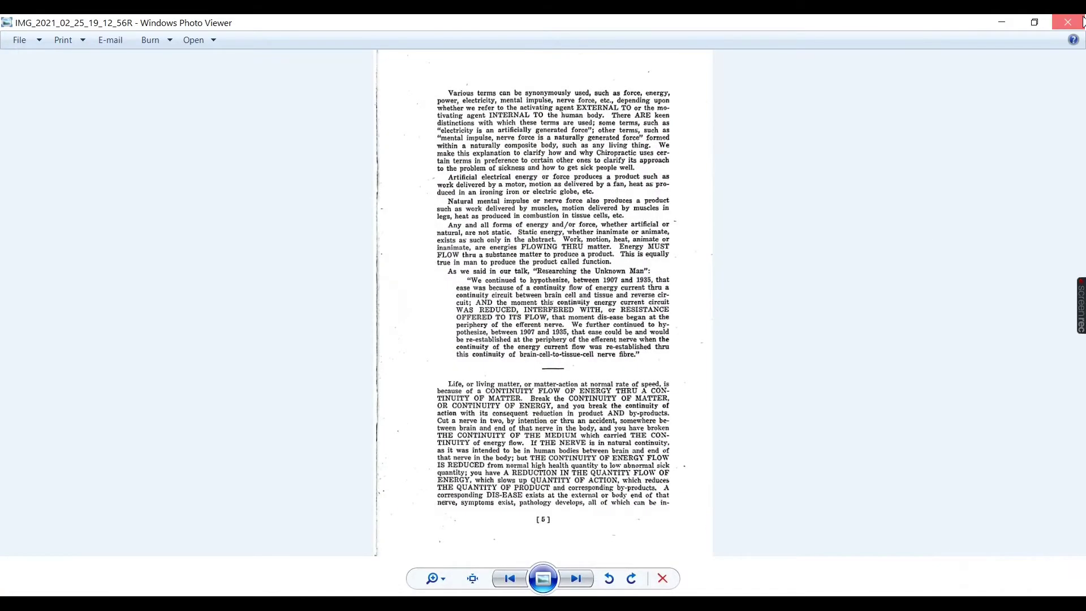
click(1083, 22)
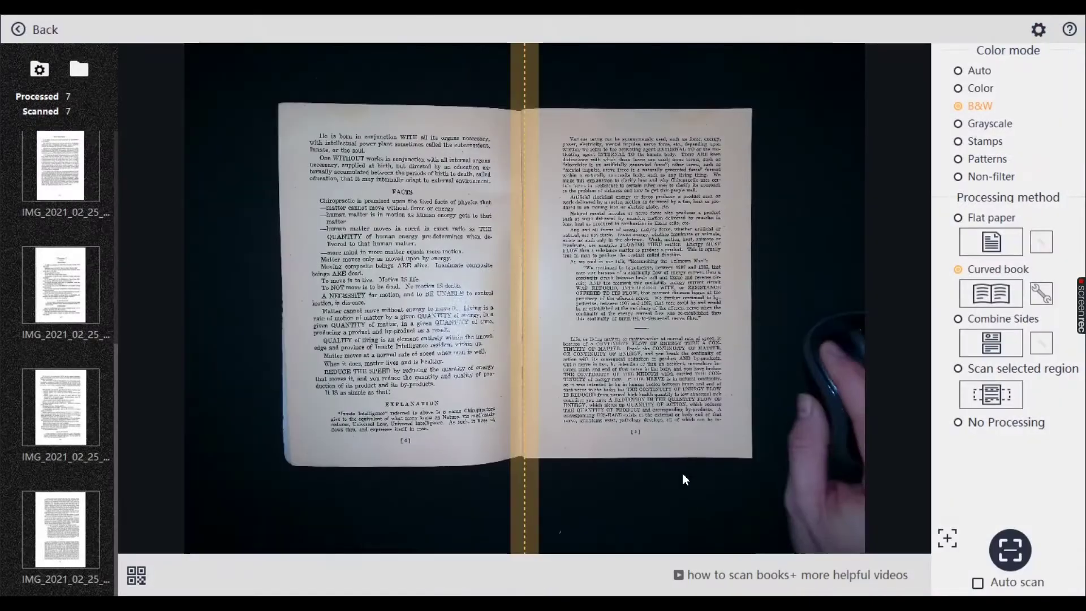
Step: Autofocus and scan the following page spreads up to page 73 in B&W mode with Auto scan enabled
click(949, 541)
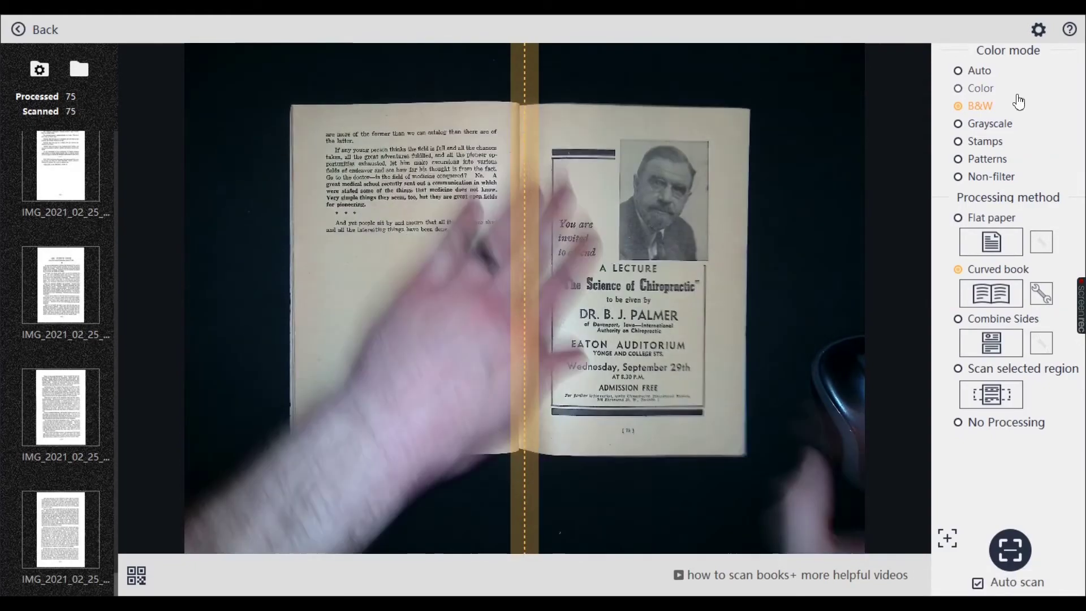
Step: Scan the spread of pages 74 and 75 with the portrait photo in Auto color mode, and turn off Auto scan
click(978, 70)
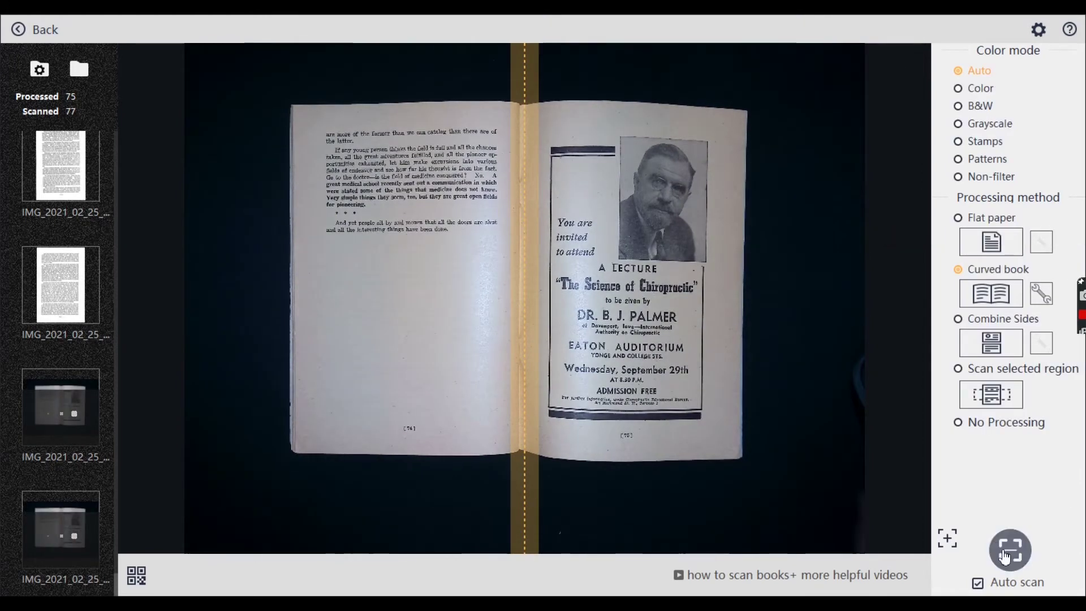
click(979, 584)
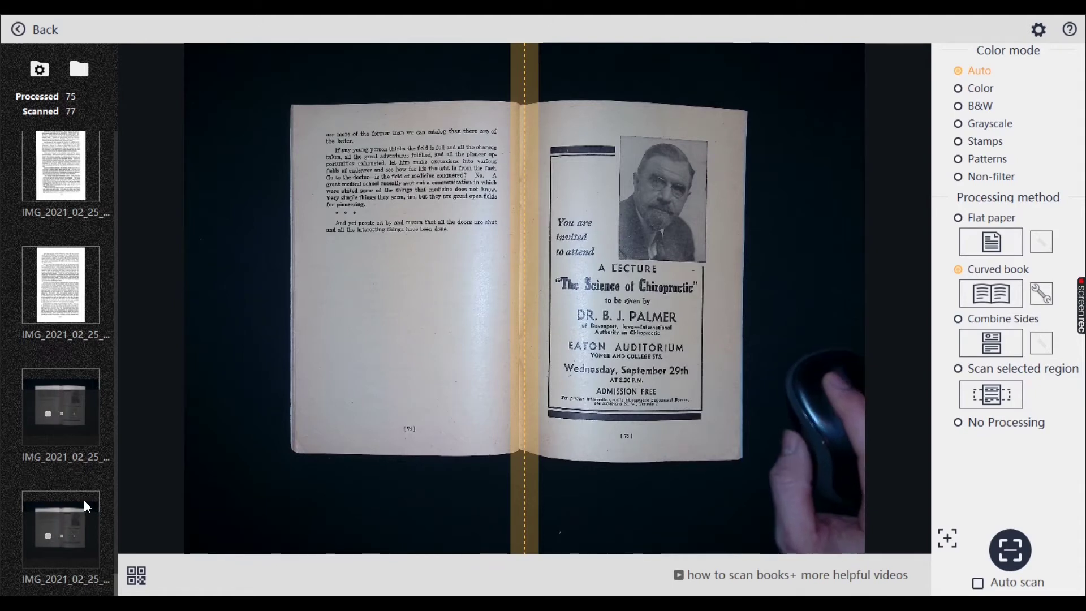
Step: Review the full-size Auto mode scans of pages 74 and 75, checking the portrait photo and text
double_click(62, 538)
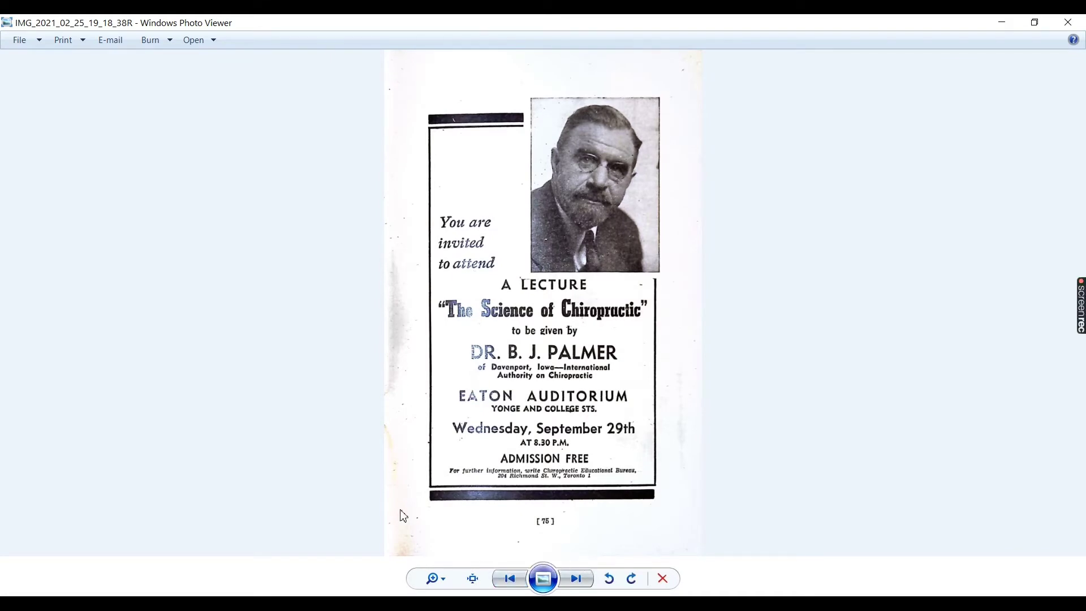
click(511, 580)
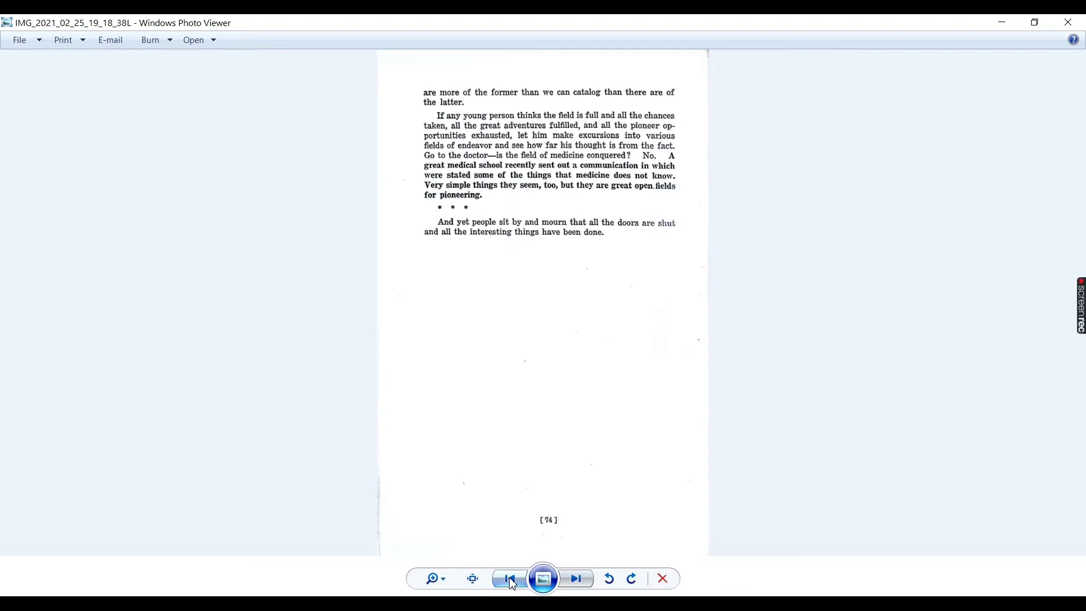
click(575, 580)
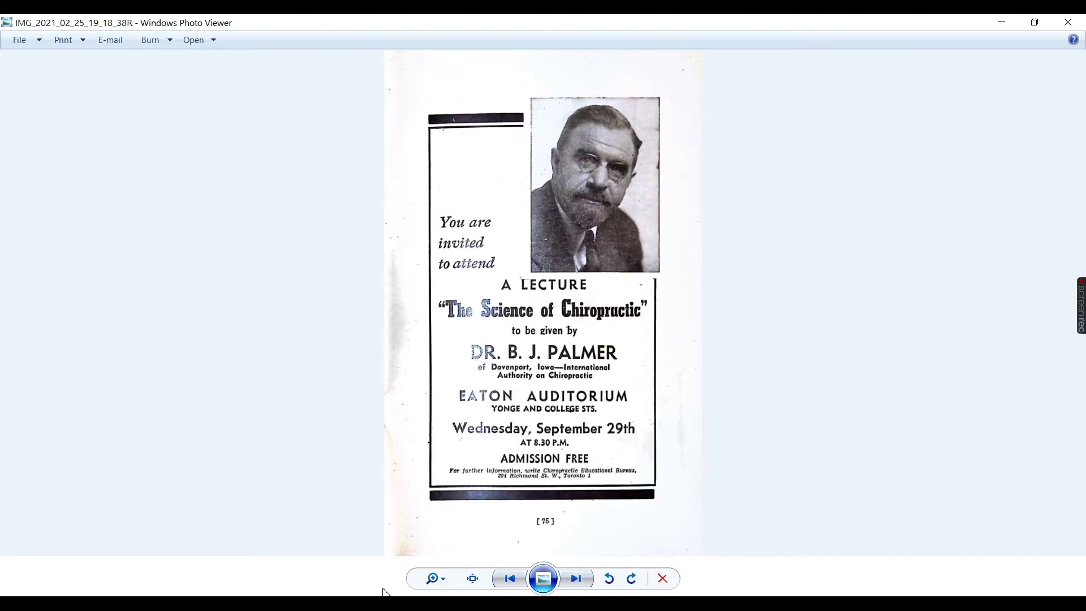
click(1079, 25)
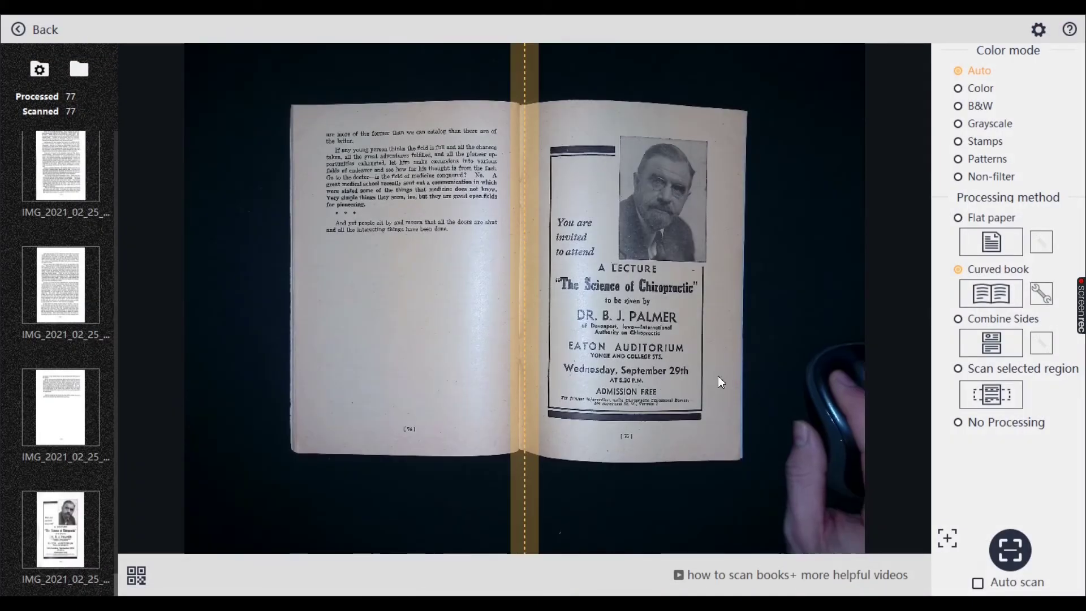
Step: Scan the spread of pages 74 and 75 again in B&W mode and review both full-size page images
click(982, 106)
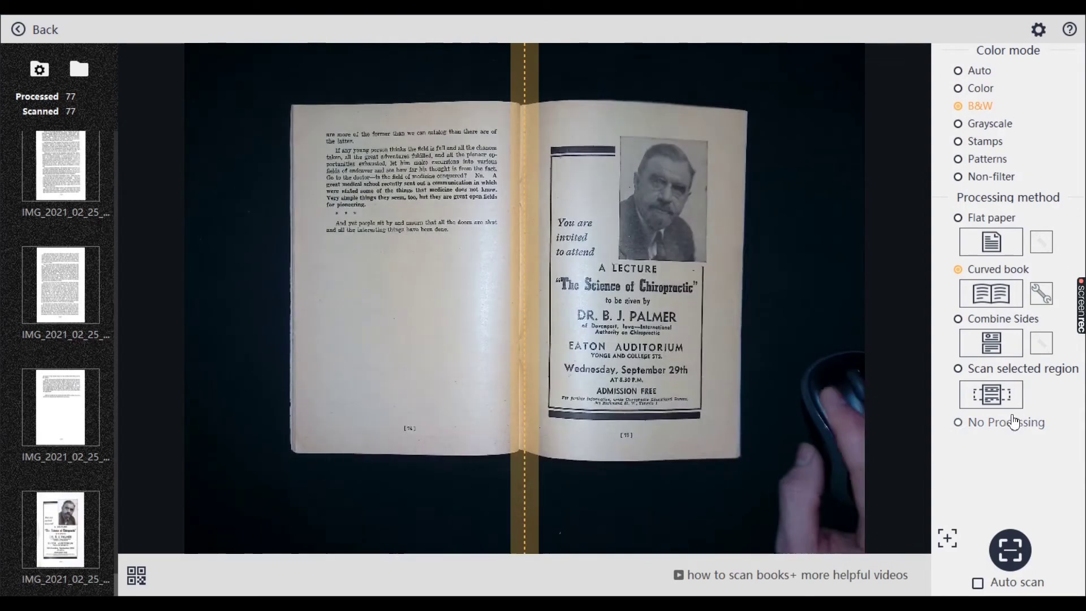
click(1025, 547)
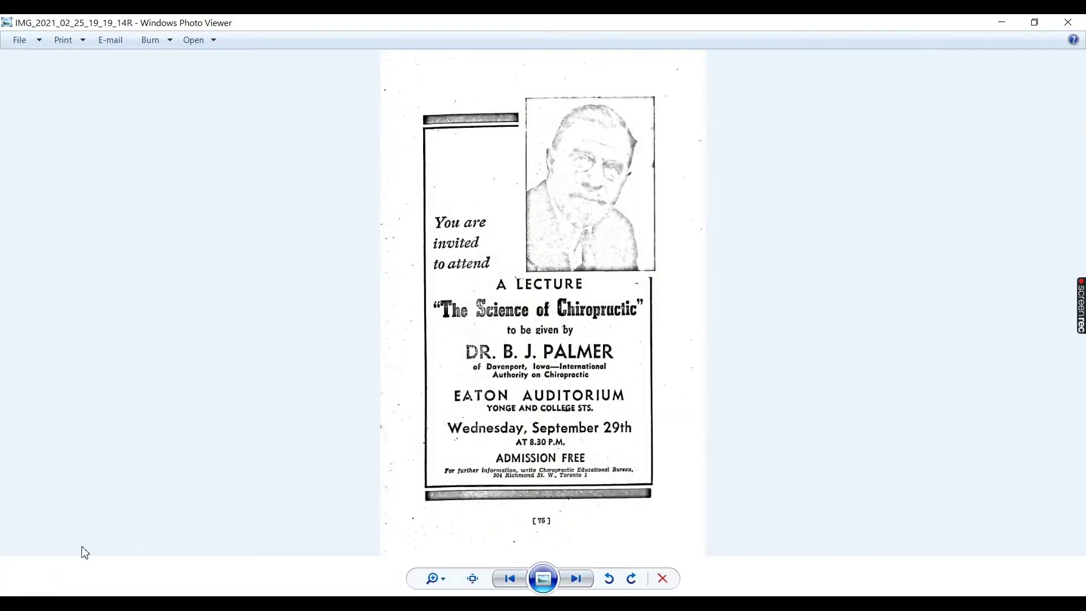
click(1069, 22)
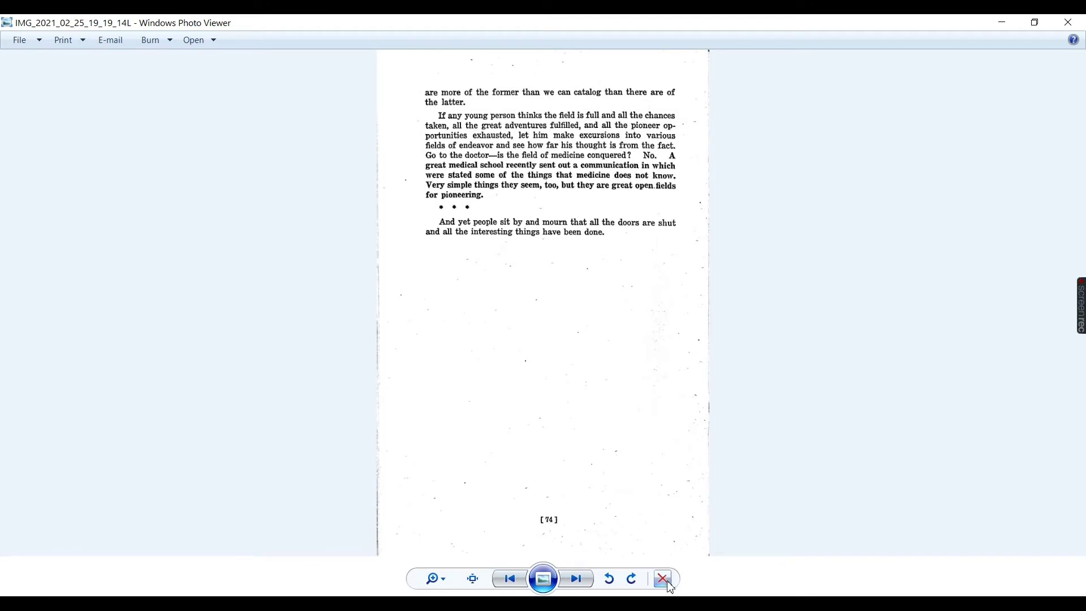
click(669, 585)
click(1060, 23)
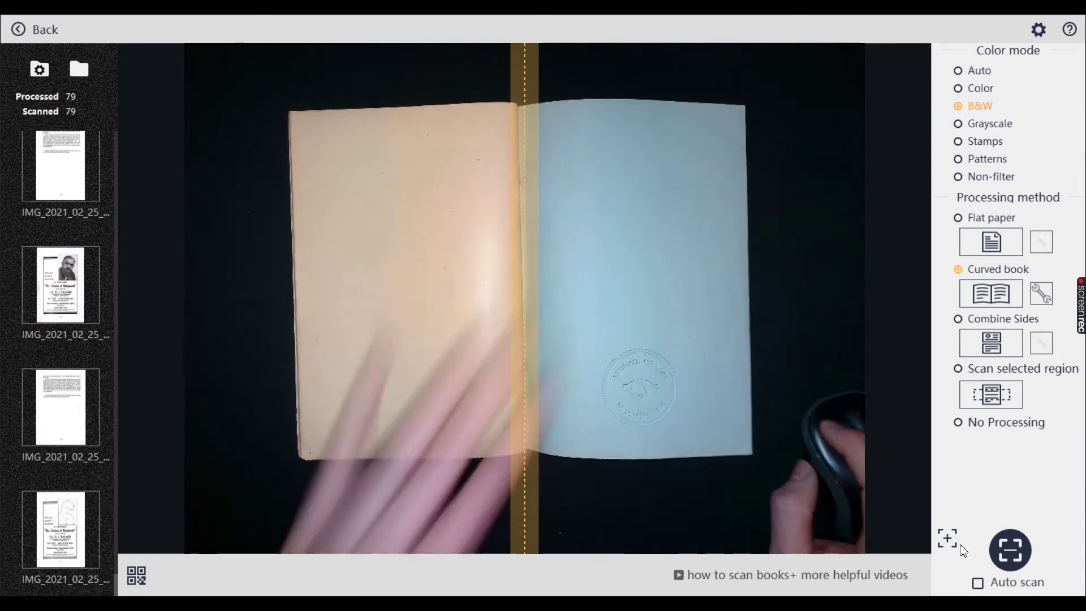
Step: Autofocus and scan the blank last page and stamped inside back cover in B&W mode with Curved book processing
click(956, 550)
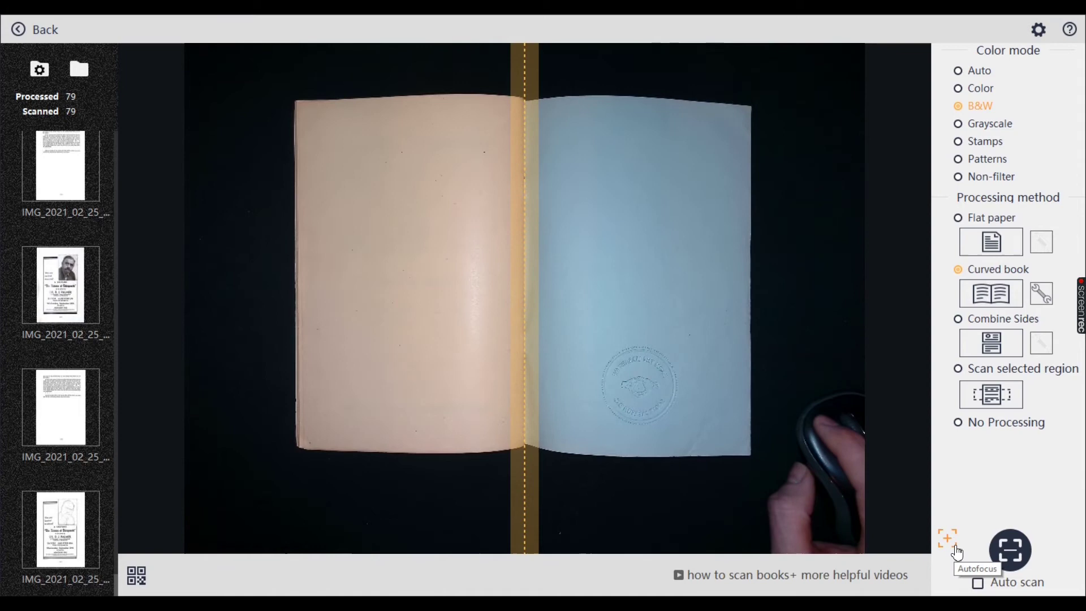
click(1021, 553)
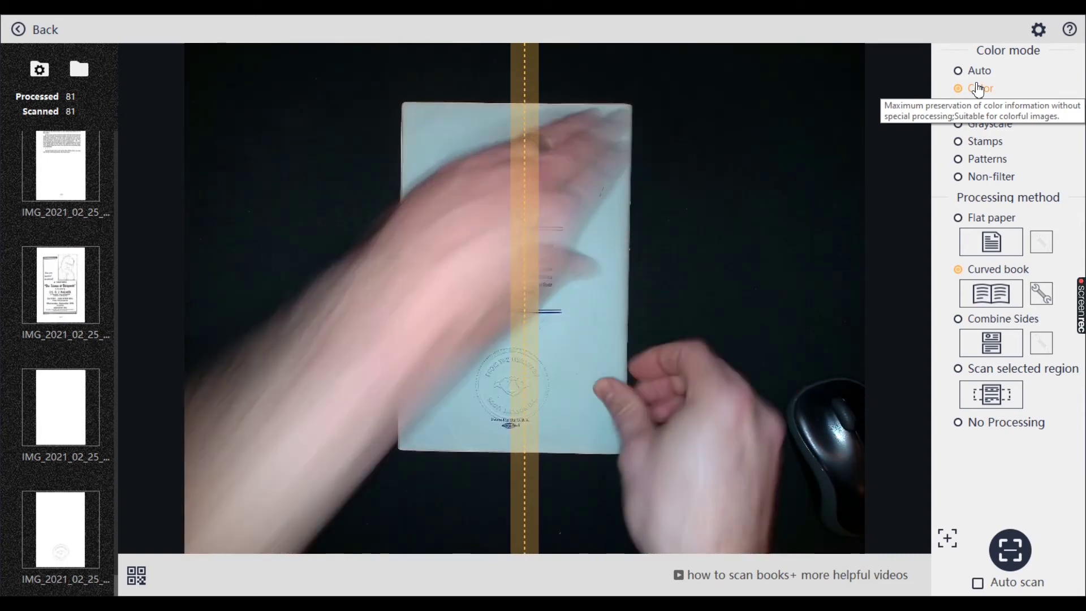
Step: Scan the back cover in Color mode with Flat paper processing after checking the Flat Single Page options
click(984, 219)
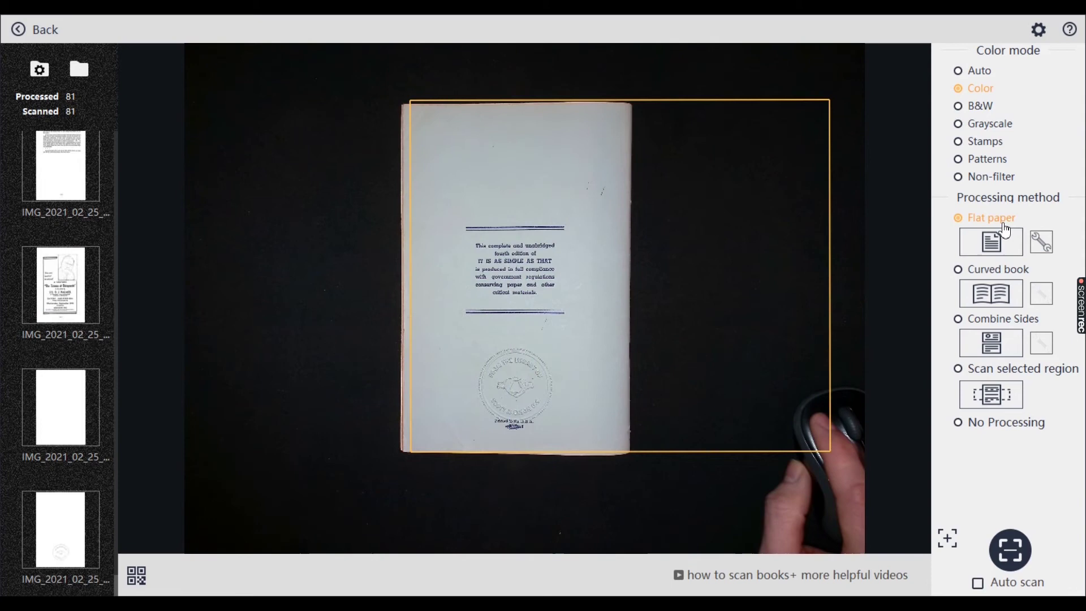
mouse_move(1078, 296)
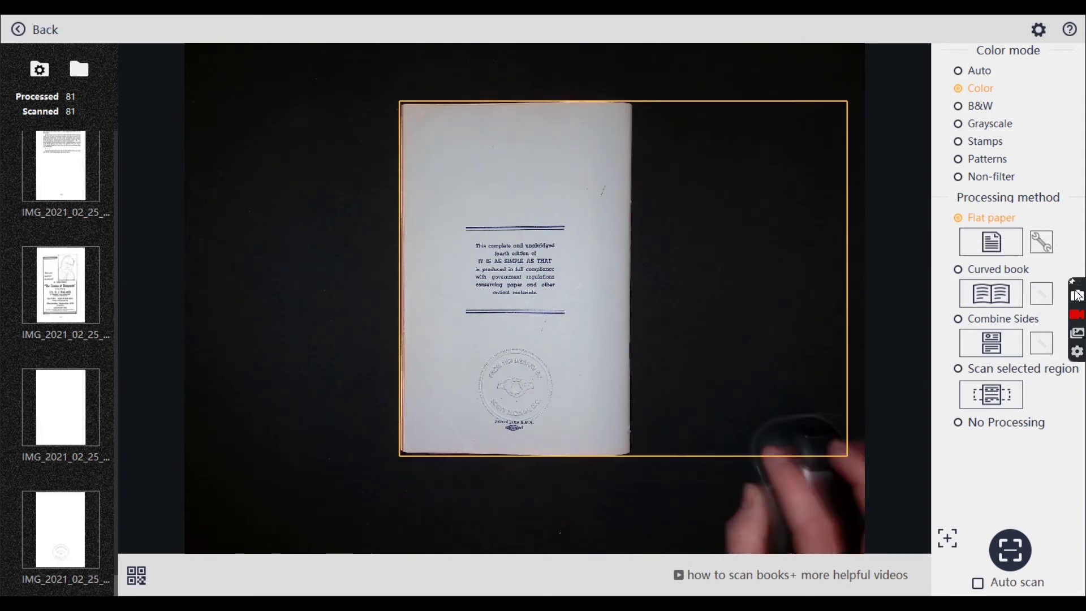
click(1042, 249)
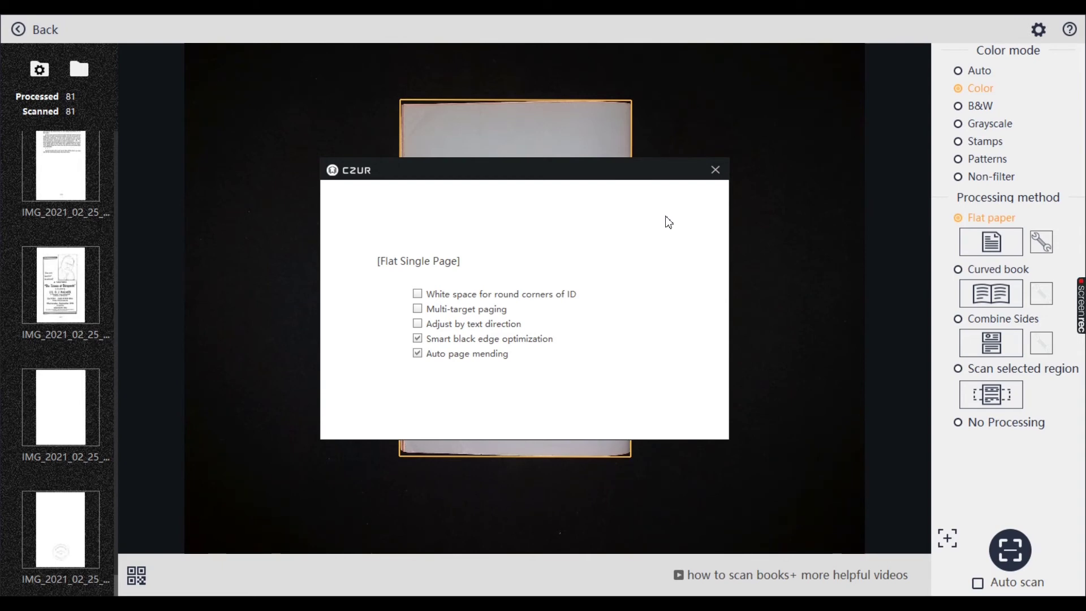
click(715, 169)
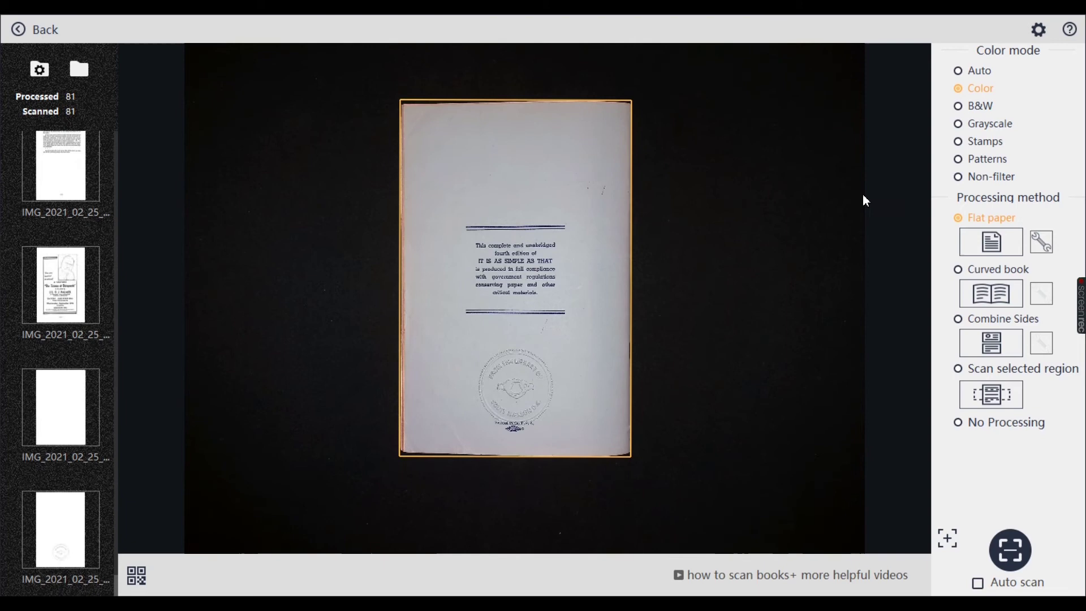
click(1009, 557)
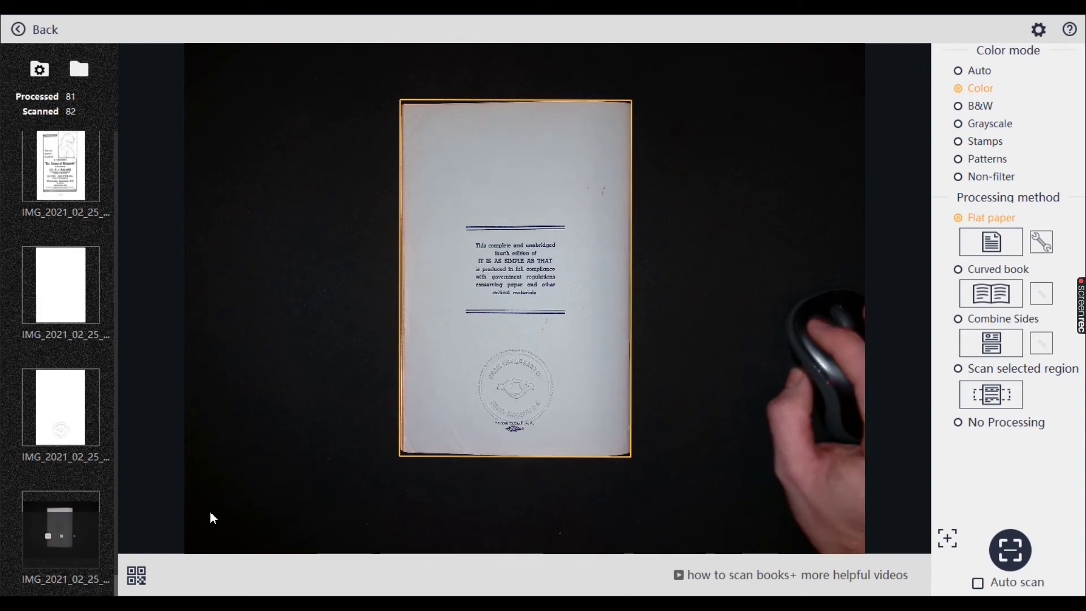
Step: Inspect the full-size back cover scan, examining the embossed library stamp up close
double_click(49, 514)
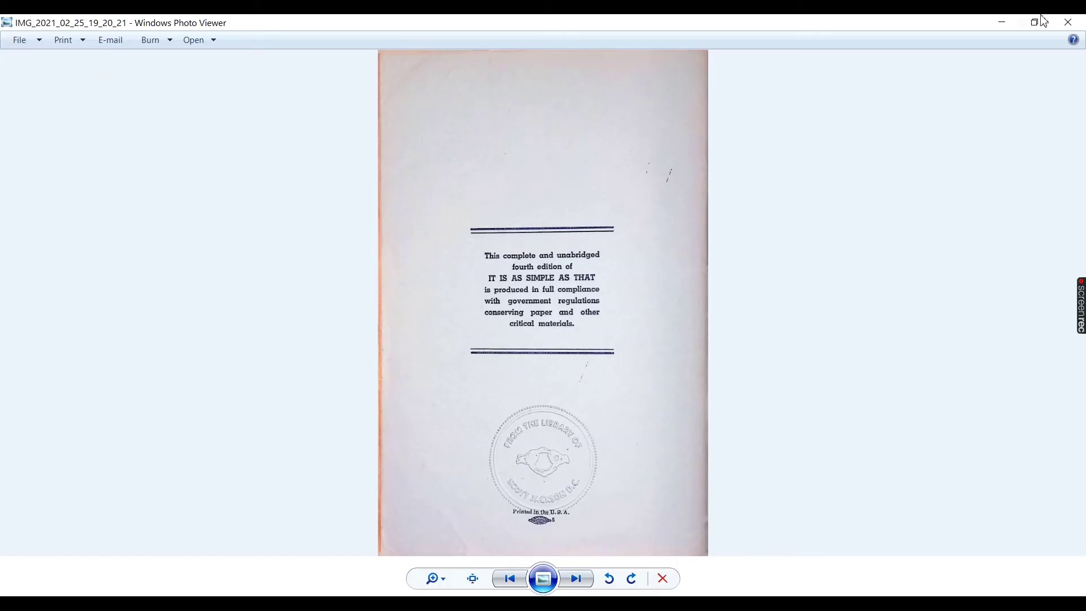
scroll(565, 470, up, 2)
drag(566, 470, 587, 347)
scroll(590, 362, up, 2)
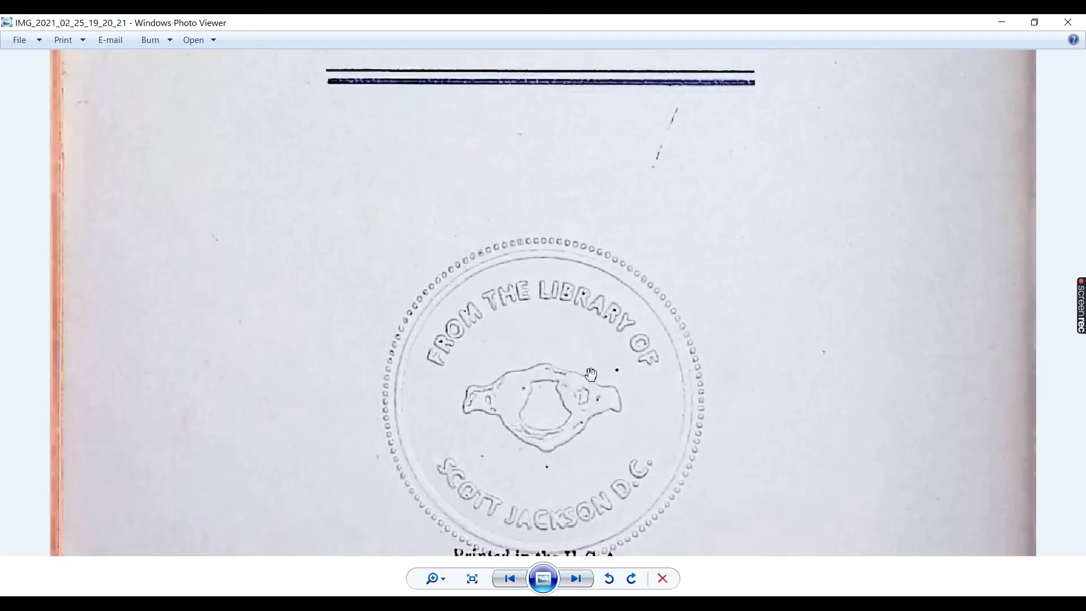
scroll(591, 376, down, 2)
scroll(724, 346, down, 3)
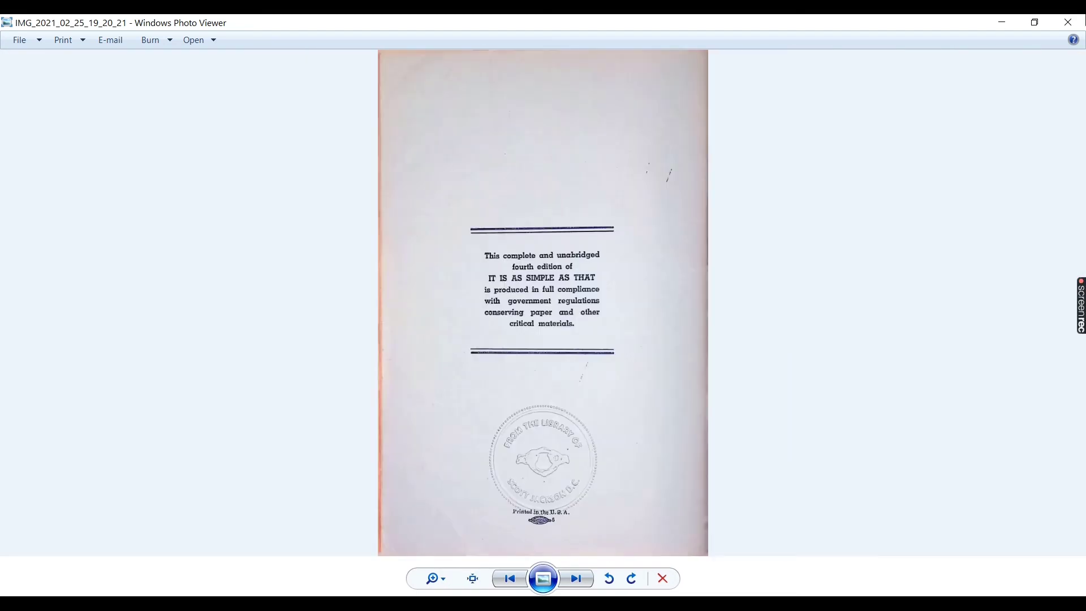
click(1078, 26)
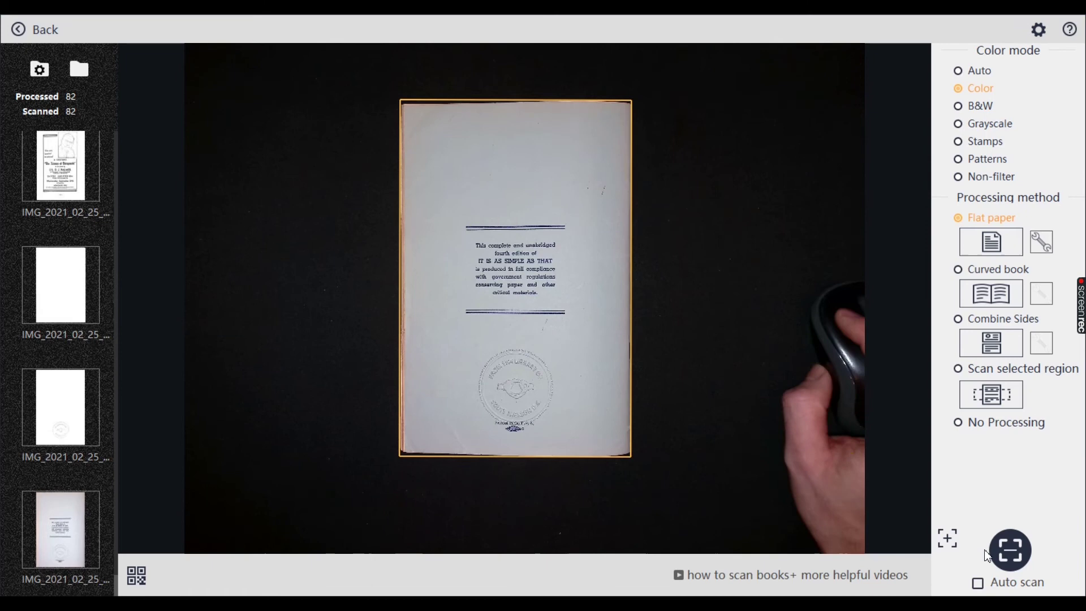